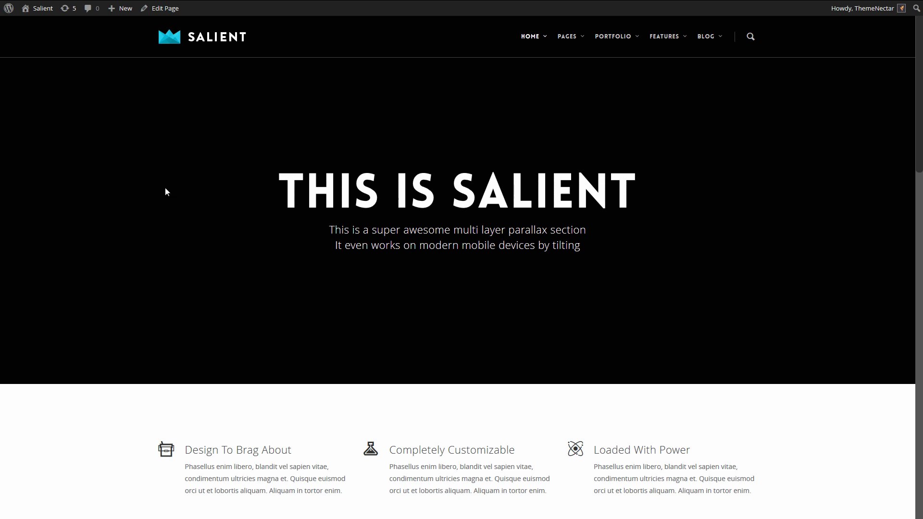
# - From the homepage editor, enable Mouse Based Parallax BG in the hero row's settings
pyautogui.click(159, 11)
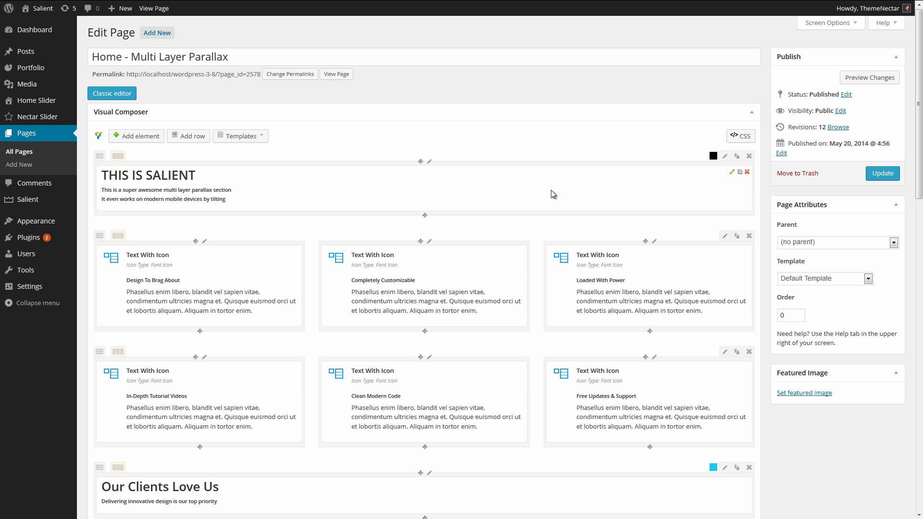
pyautogui.click(725, 156)
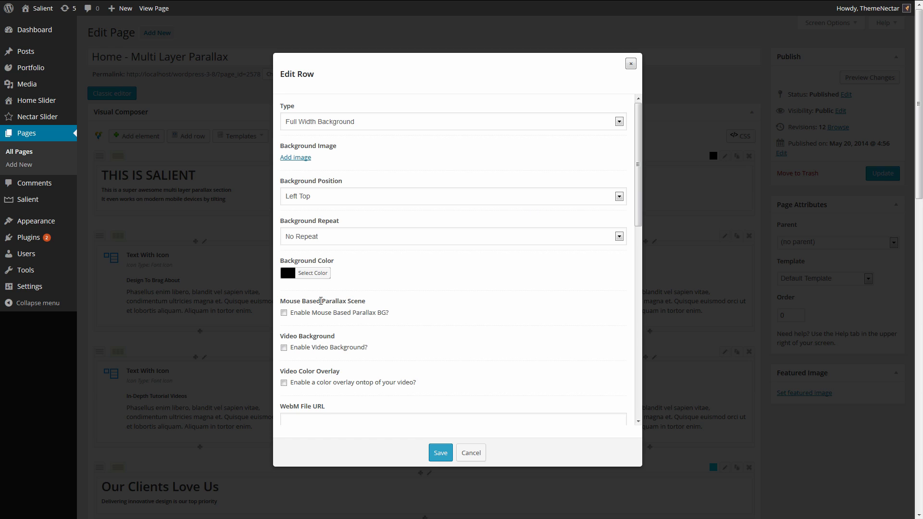
pyautogui.click(284, 313)
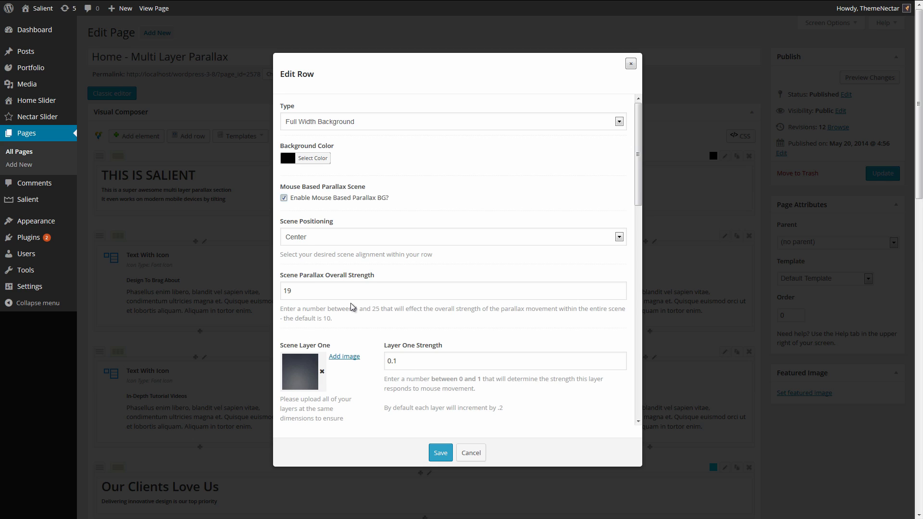
pyautogui.scroll(-2, 353, 308)
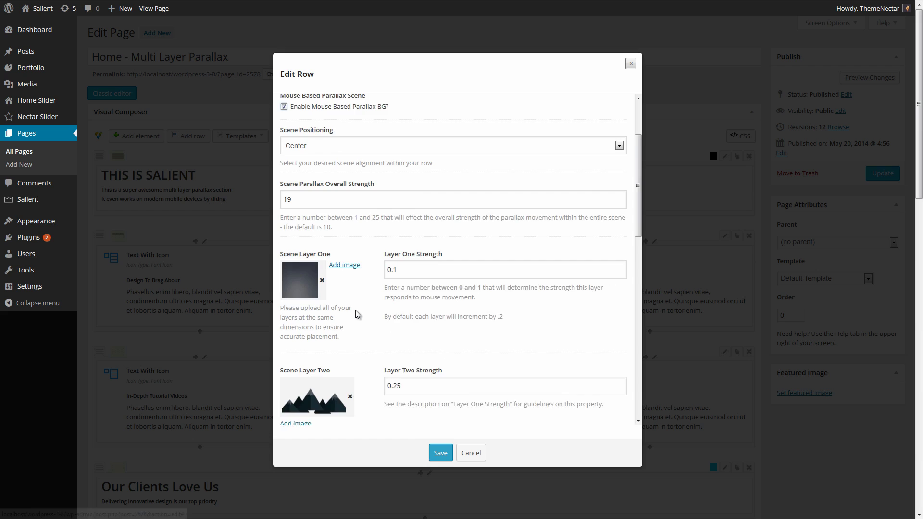
pyautogui.scroll(-3, 357, 311)
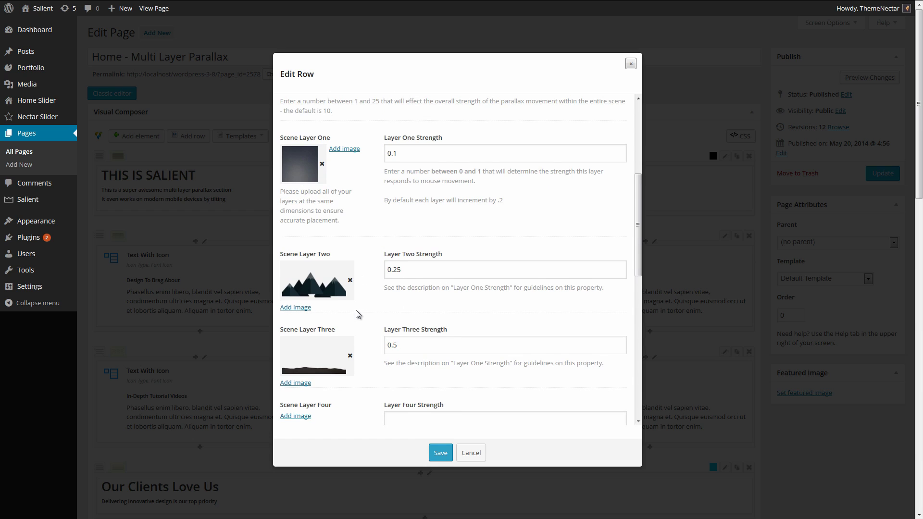
pyautogui.scroll(3, 356, 310)
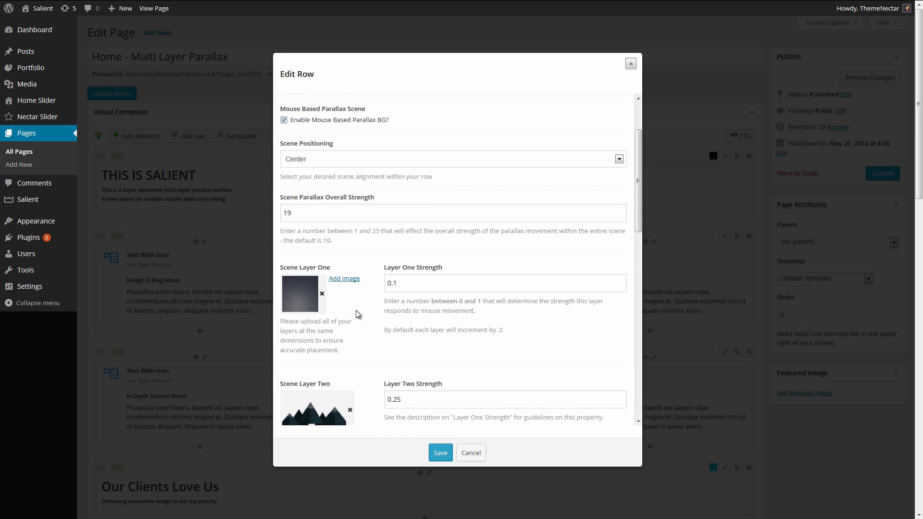
pyautogui.scroll(1, 356, 315)
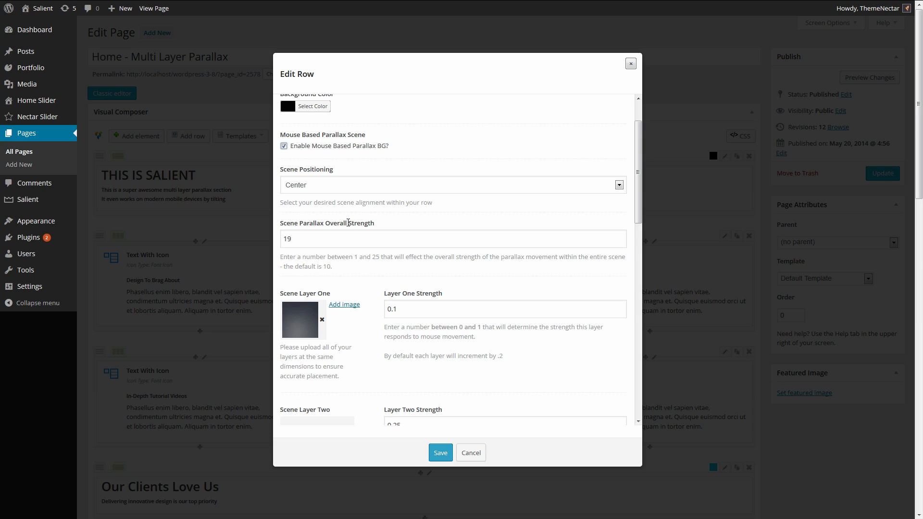
pyautogui.scroll(-1, 380, 346)
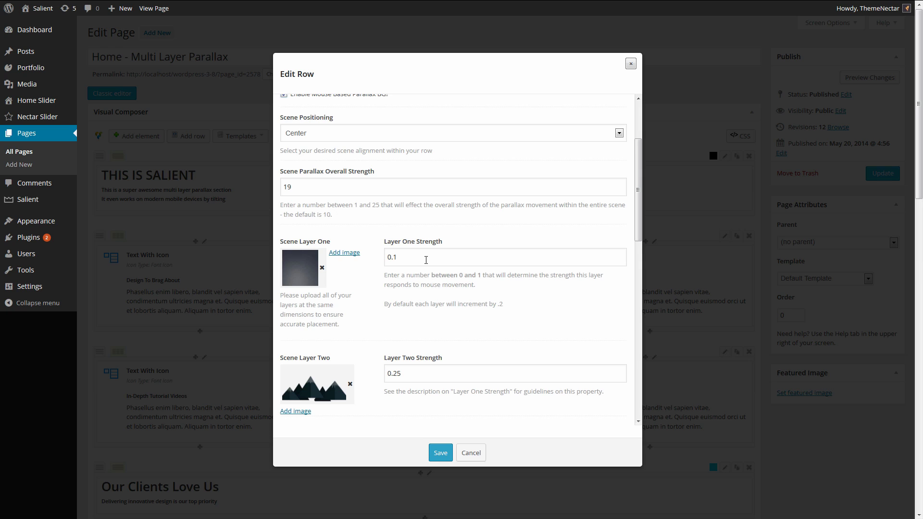
pyautogui.scroll(-2, 426, 260)
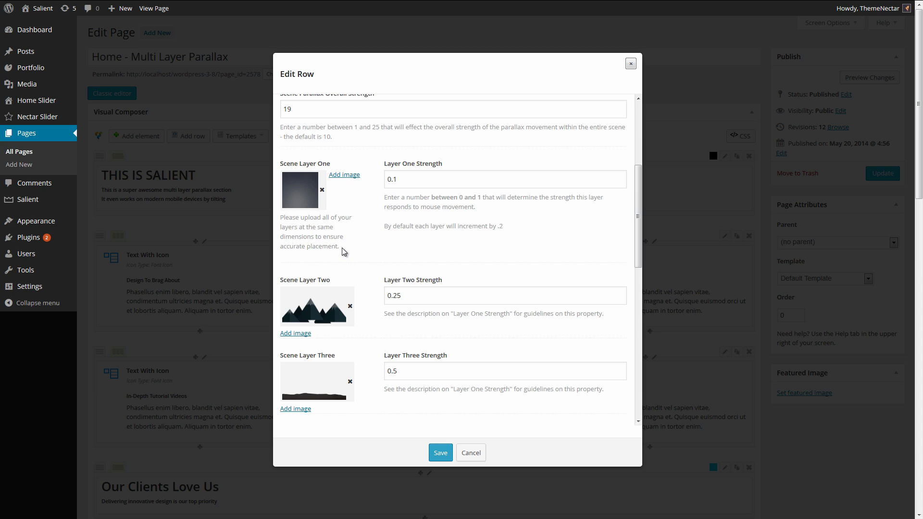
pyautogui.moveTo(340, 248); pyautogui.dragTo(281, 217)
pyautogui.click(328, 234)
pyautogui.press('F11')
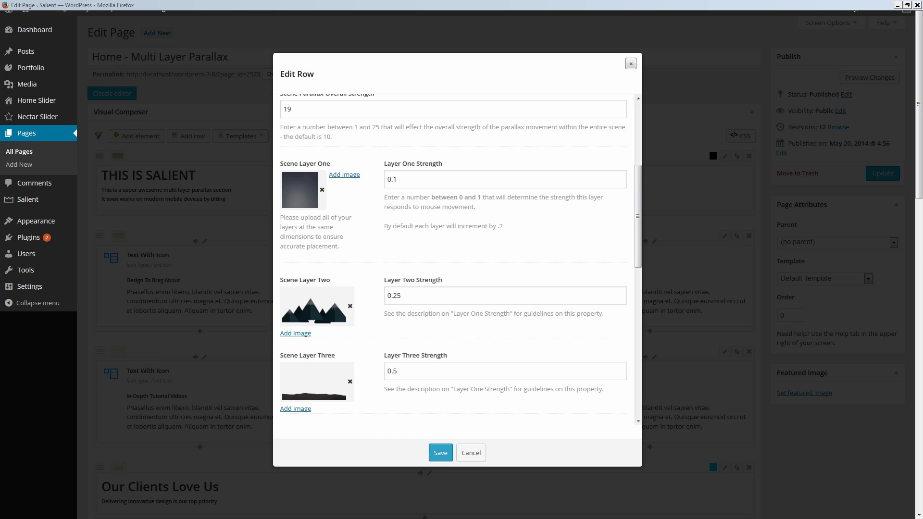
pyautogui.hotkey('alt', 'Tab')
# - Toggle visibility of the ground, mountains and Background layers to view each one alone
pyautogui.click(9, 49)
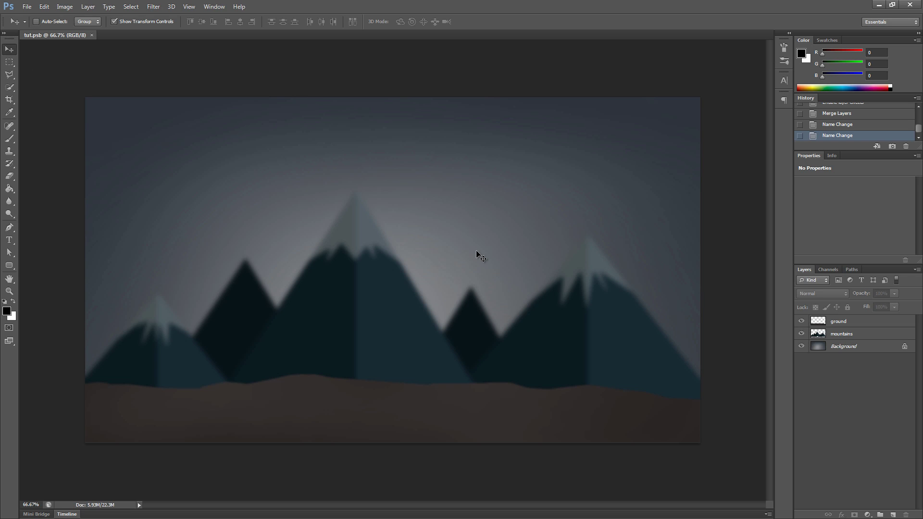
pyautogui.click(801, 321)
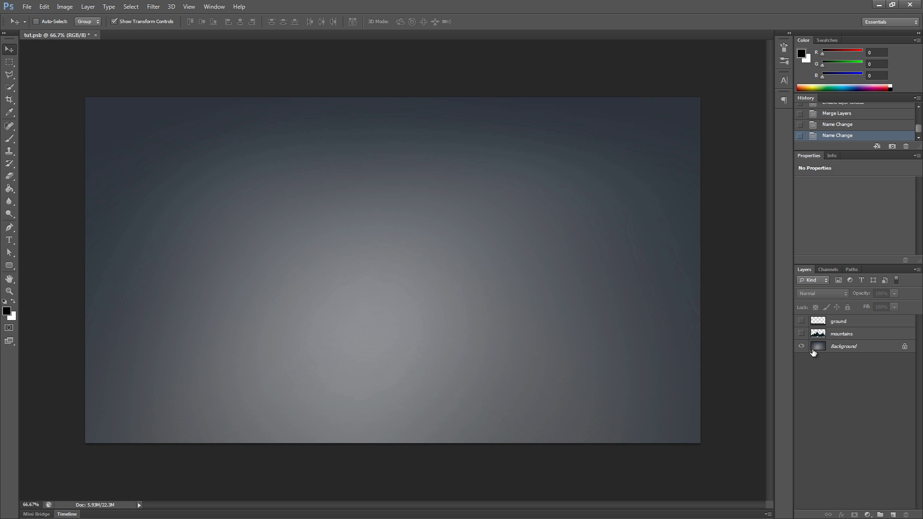
pyautogui.click(801, 334)
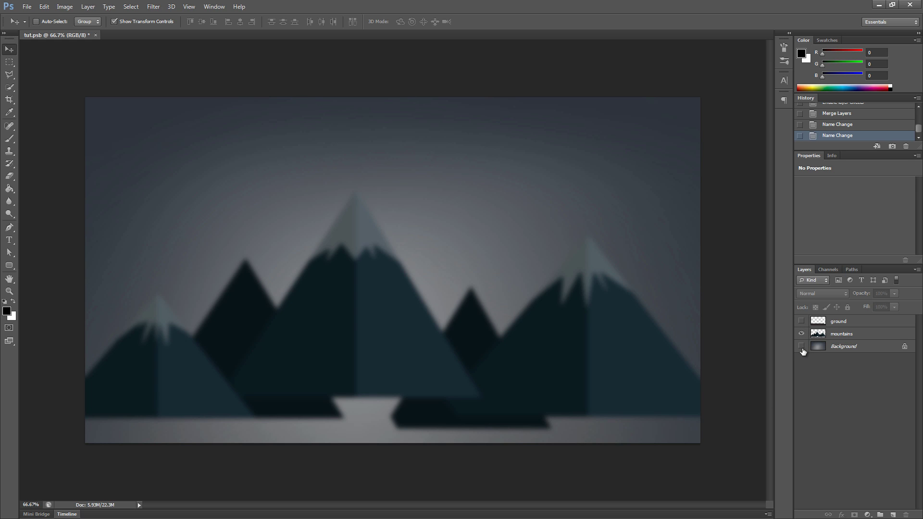
pyautogui.click(801, 347)
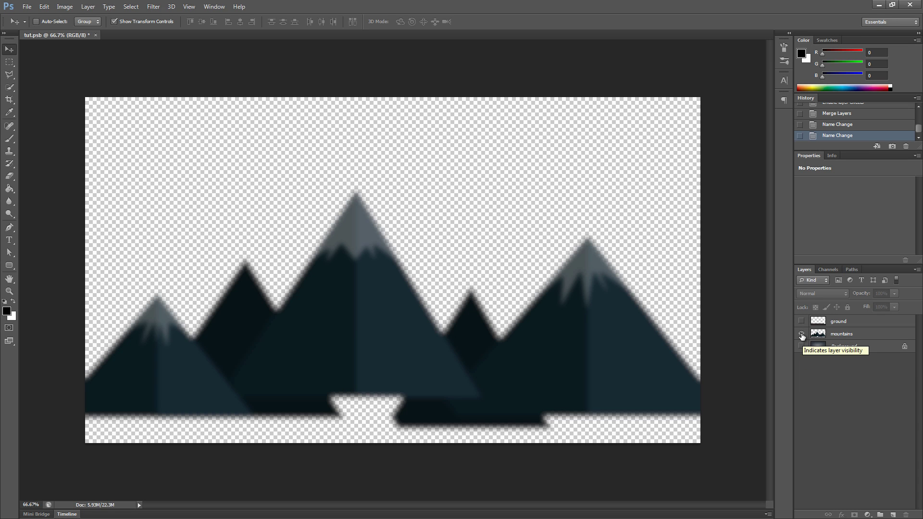
pyautogui.click(802, 334)
pyautogui.click(801, 321)
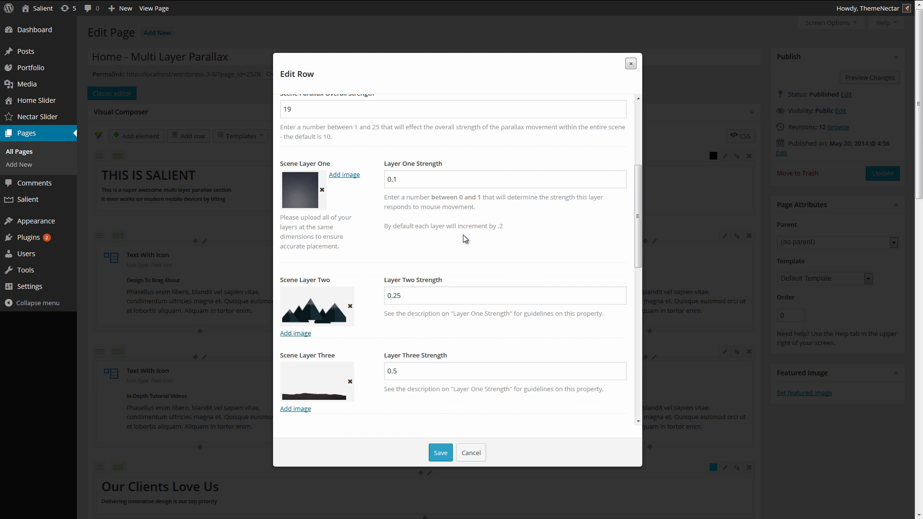
# - Save the row, update the page, check the live hero, then return to editing
pyautogui.scroll(3, 466, 241)
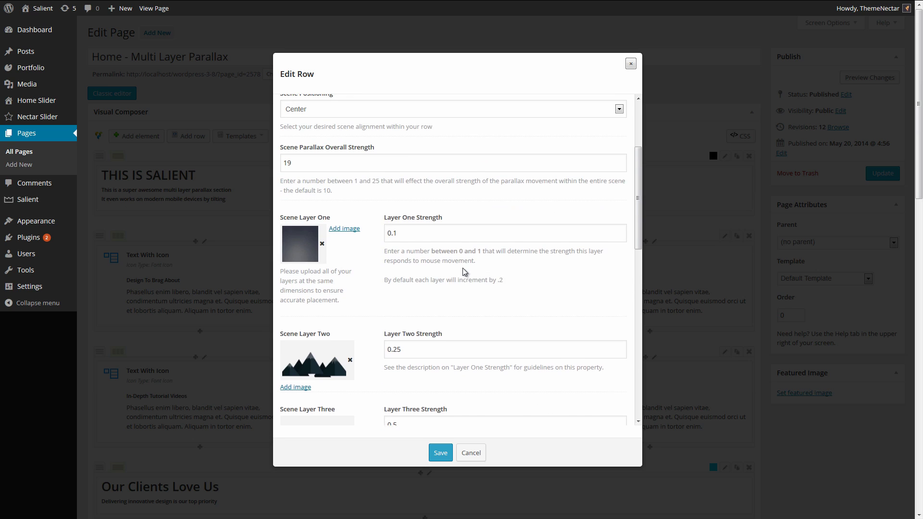
pyautogui.click(441, 452)
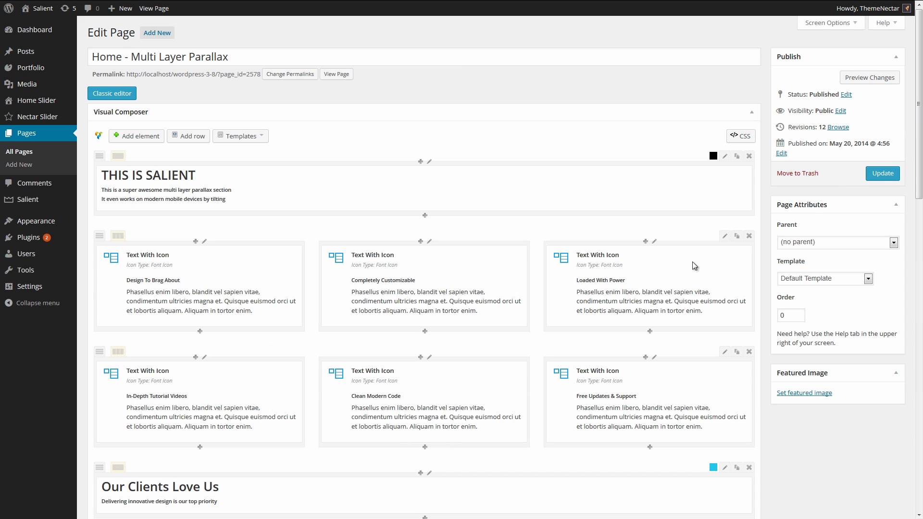
pyautogui.click(892, 178)
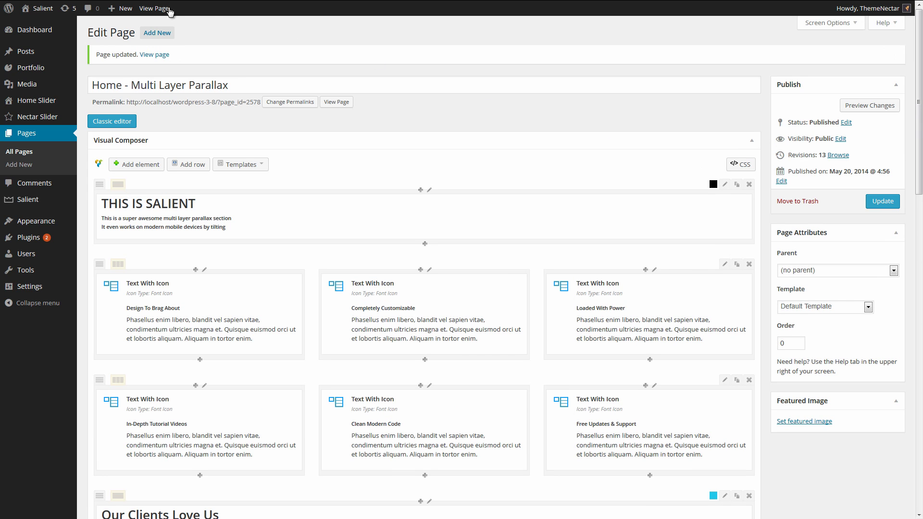
pyautogui.click(154, 8)
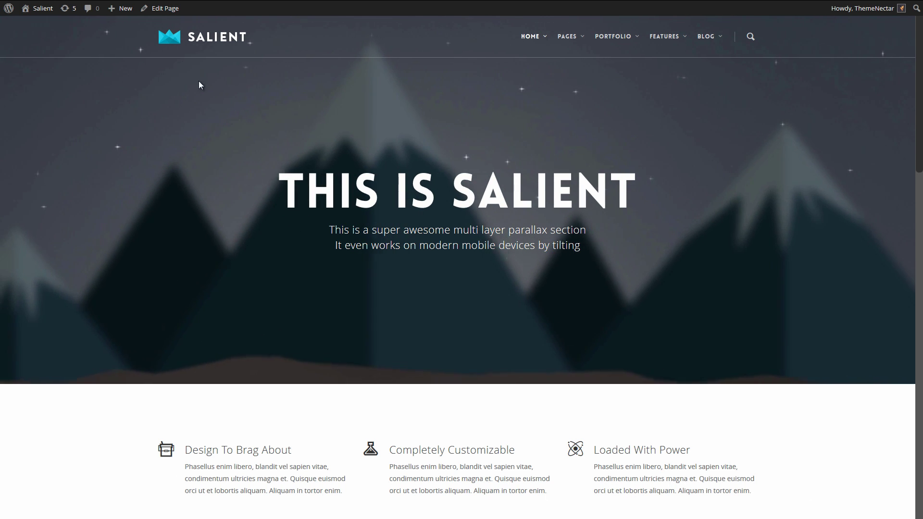
pyautogui.click(162, 8)
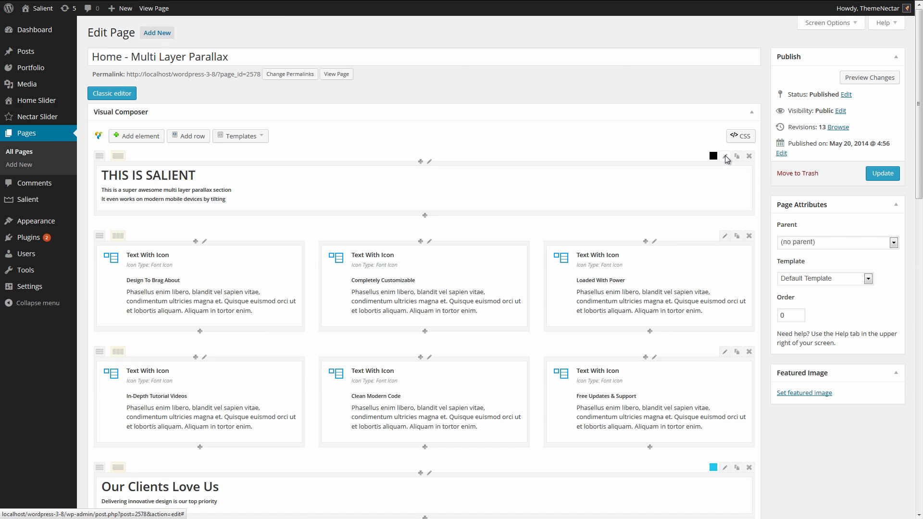
# - Change the hero row's Layer Two Strength from 0.25 to 0.12 and save the row
pyautogui.click(725, 156)
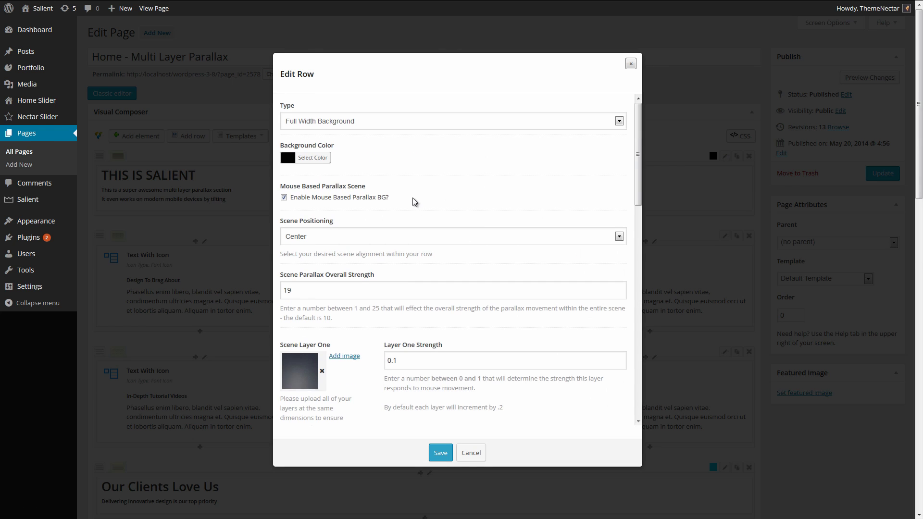
pyautogui.scroll(-3, 413, 197)
pyautogui.moveTo(394, 350); pyautogui.dragTo(407, 351)
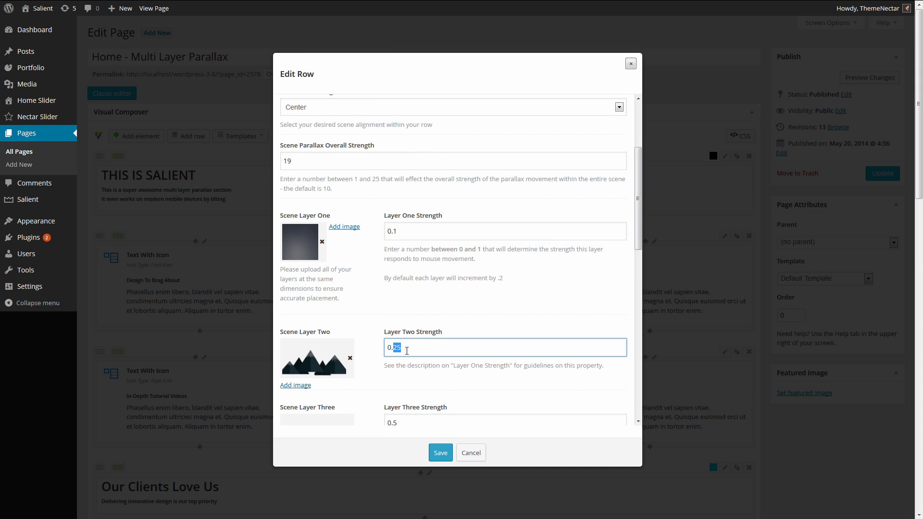
pyautogui.write('12')
pyautogui.click(444, 453)
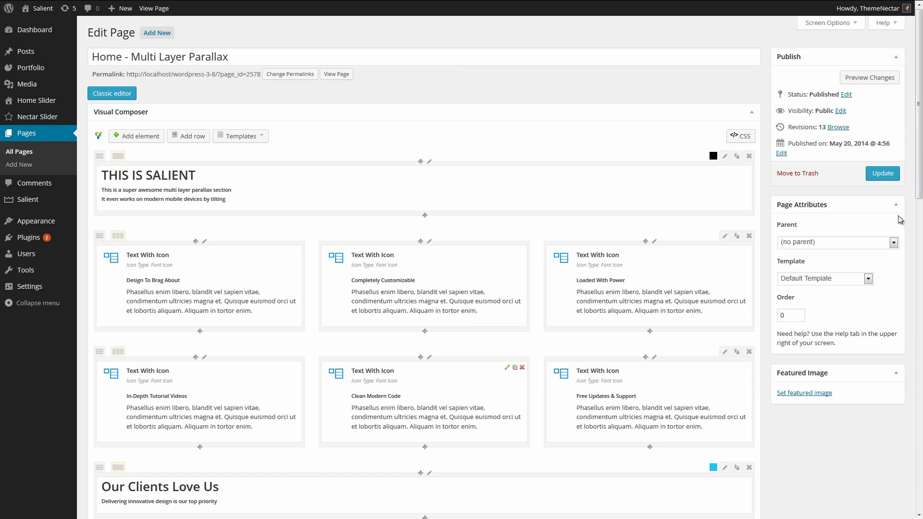
# - Update the page and view the live homepage with the adjusted mountain parallax
pyautogui.click(883, 174)
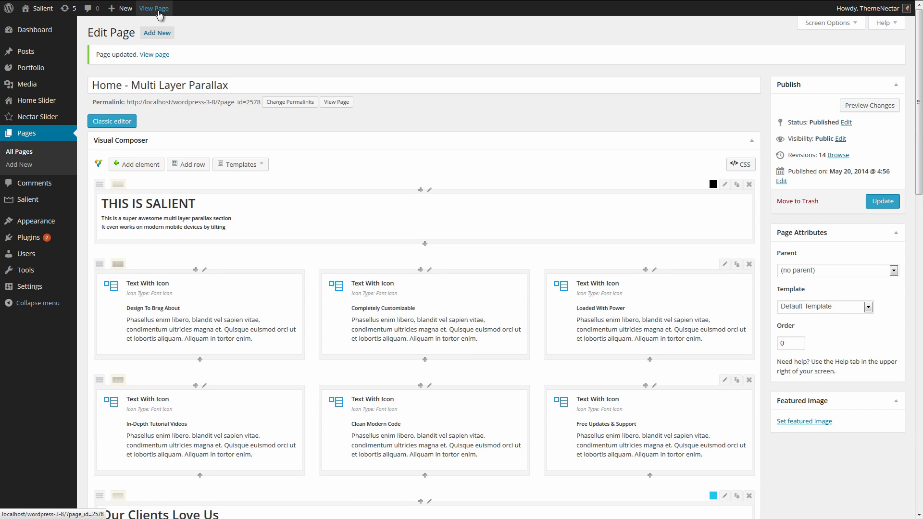
pyautogui.click(158, 12)
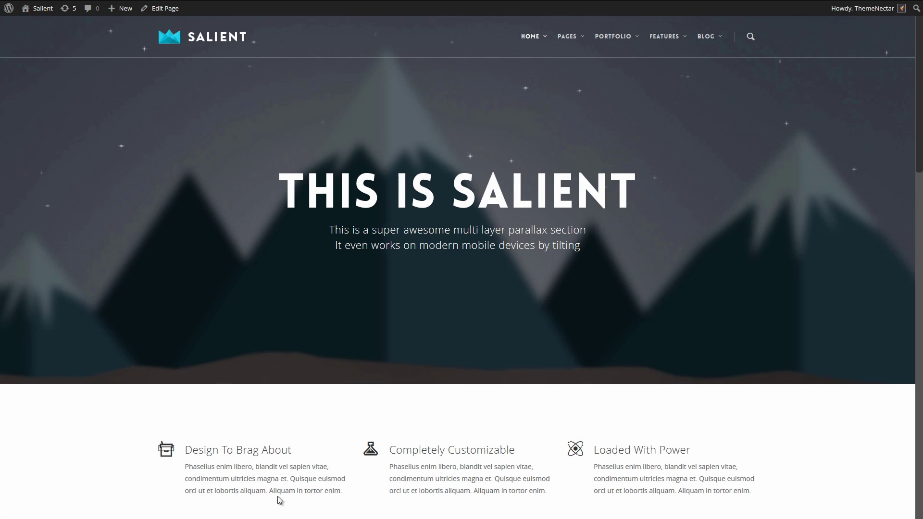